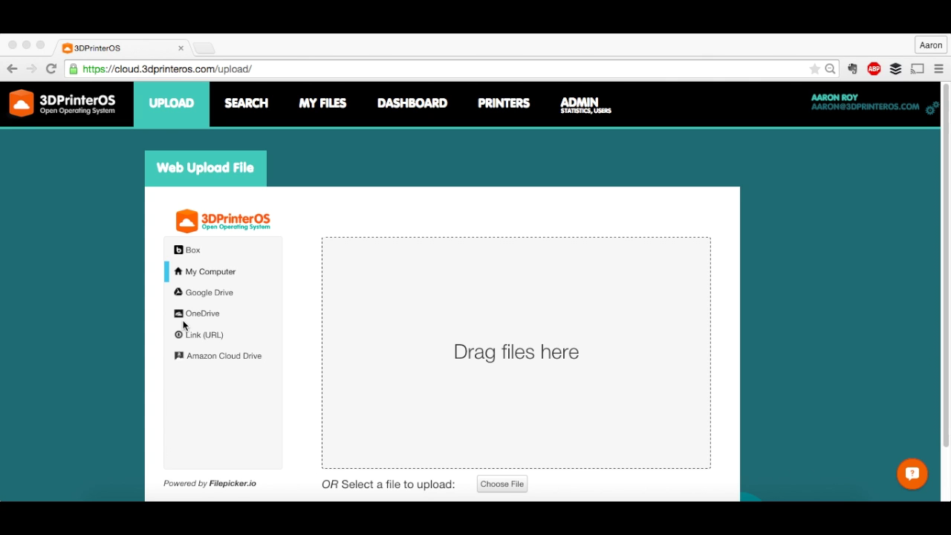
Search for 'professsor mcduckley' and add the Thingiverse Professor McDuckley result to My Files.
click(244, 104)
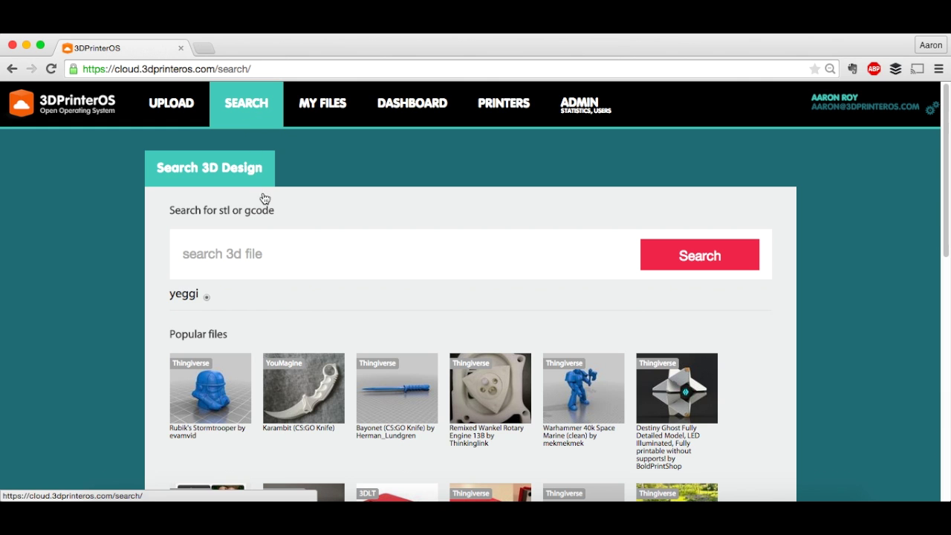
click(290, 245)
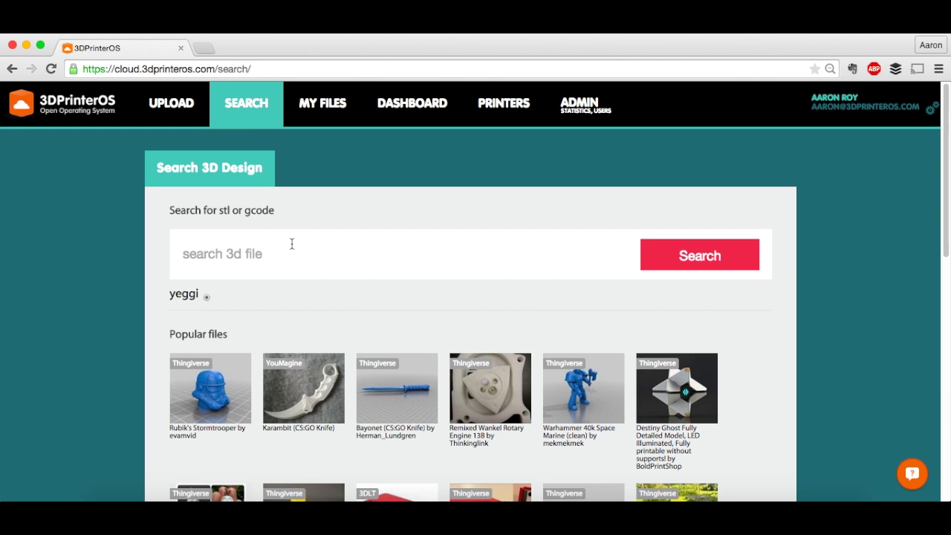
text(p)
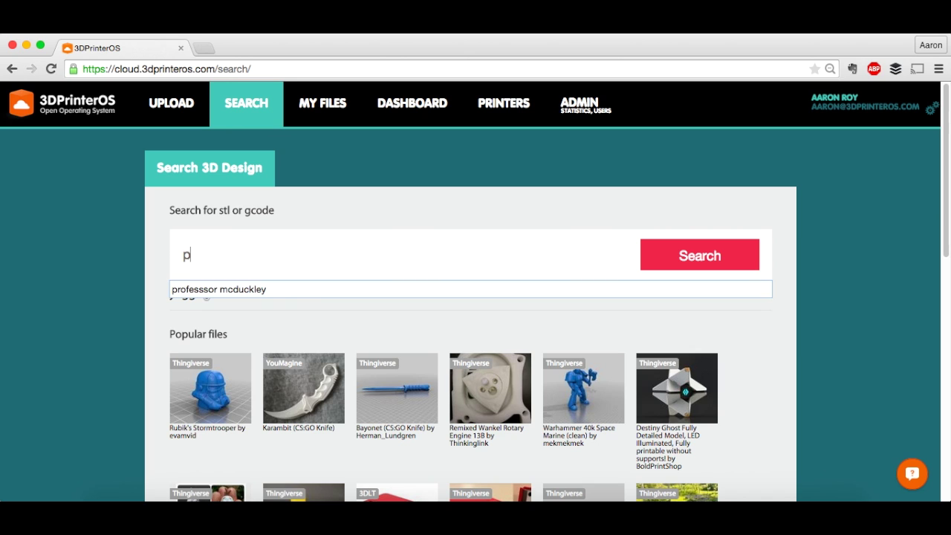
text(ro)
click(273, 289)
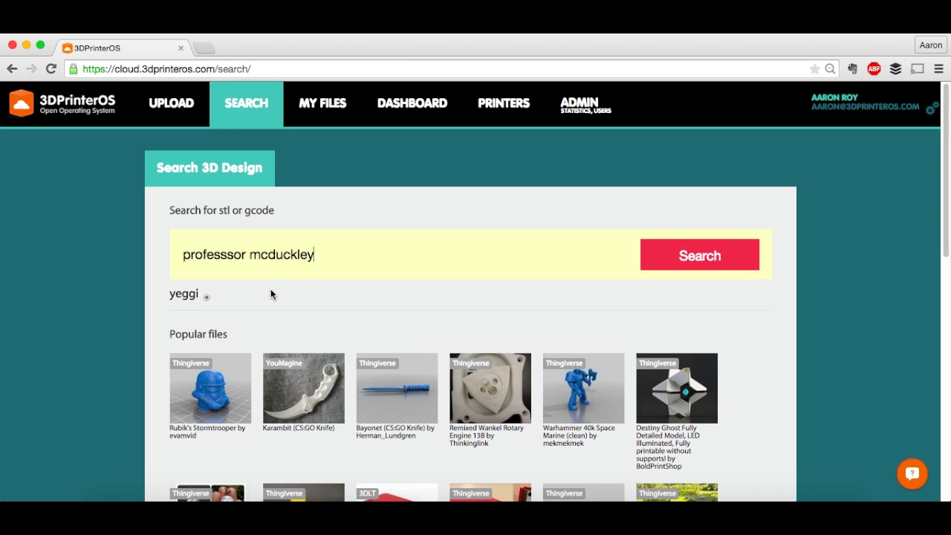
click(667, 264)
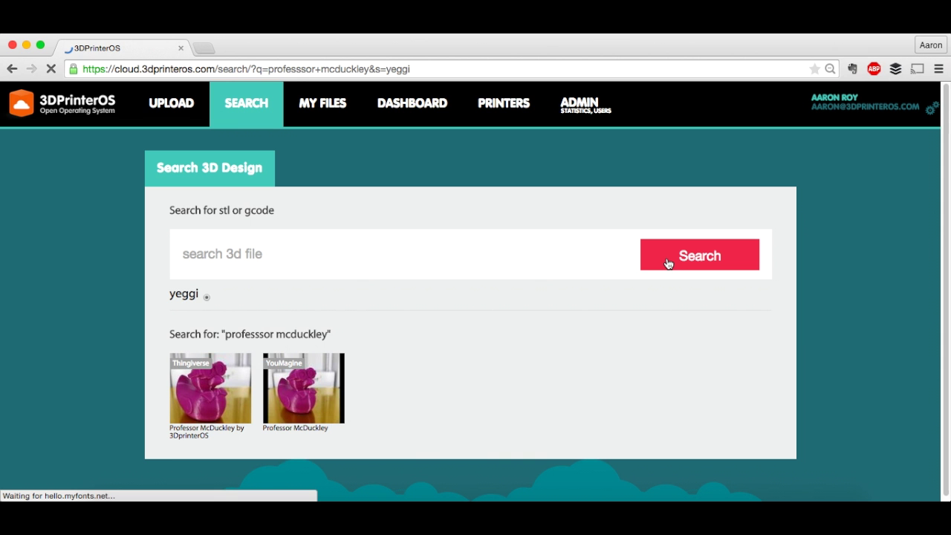
mouse_move(193, 398)
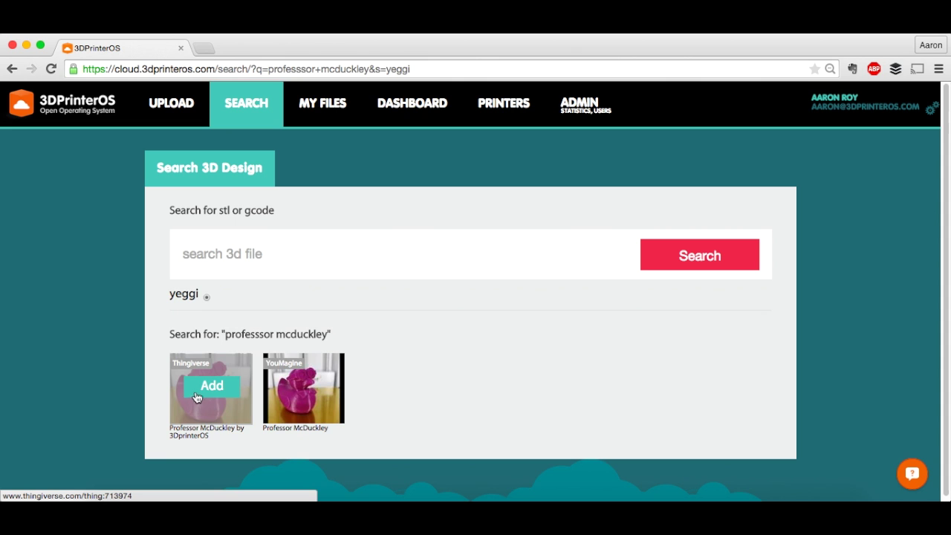
click(208, 387)
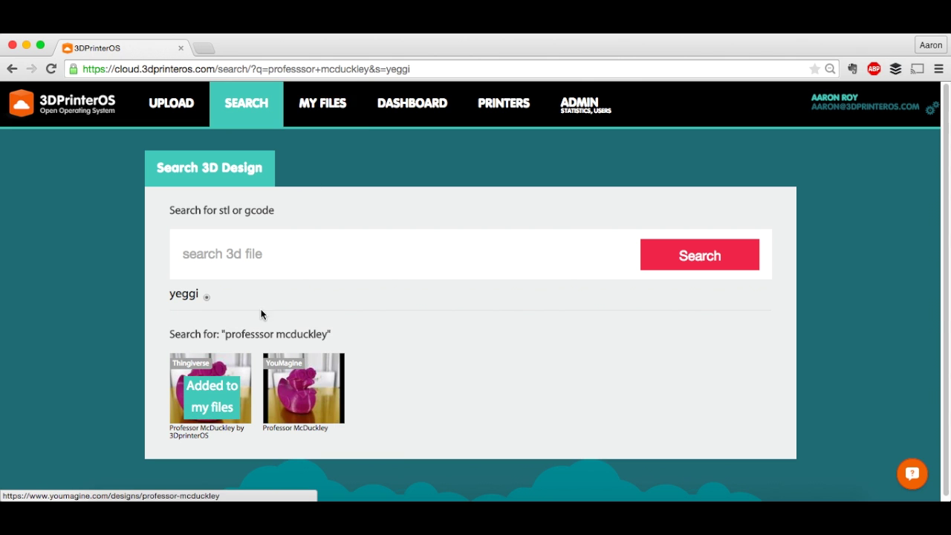
Preview 3dprinteros_-_bowtie_duck.stl in the 3D Viewer, rotating the duck before closing it.
click(294, 113)
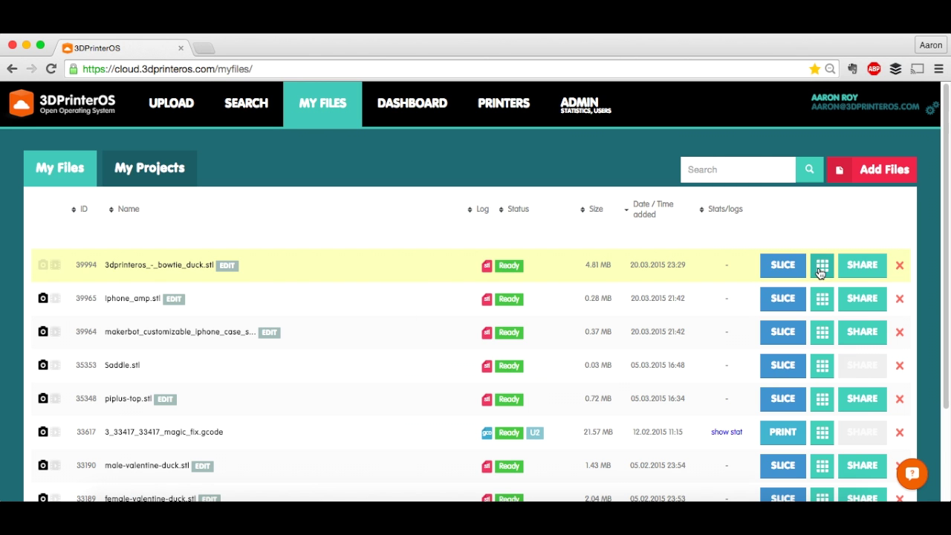
click(821, 265)
click(624, 355)
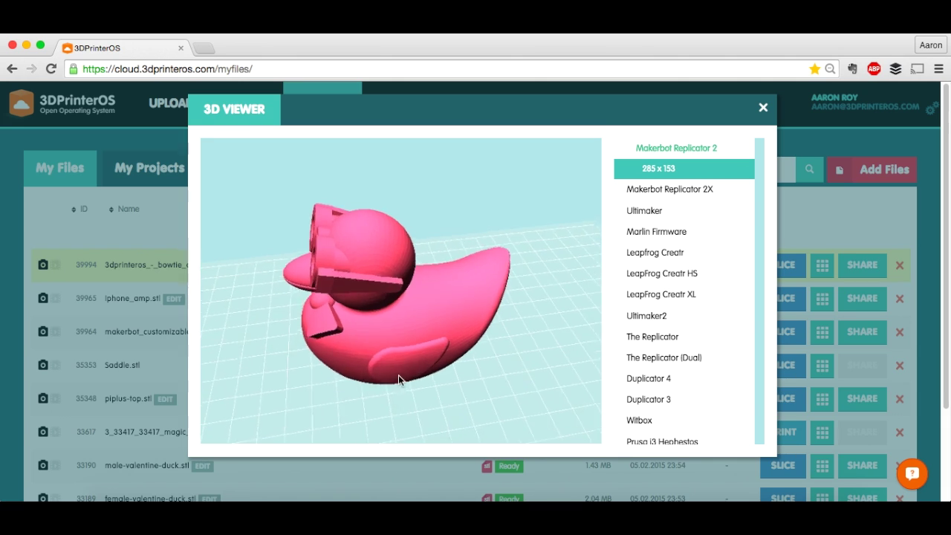
drag(398, 376, 580, 305)
click(763, 106)
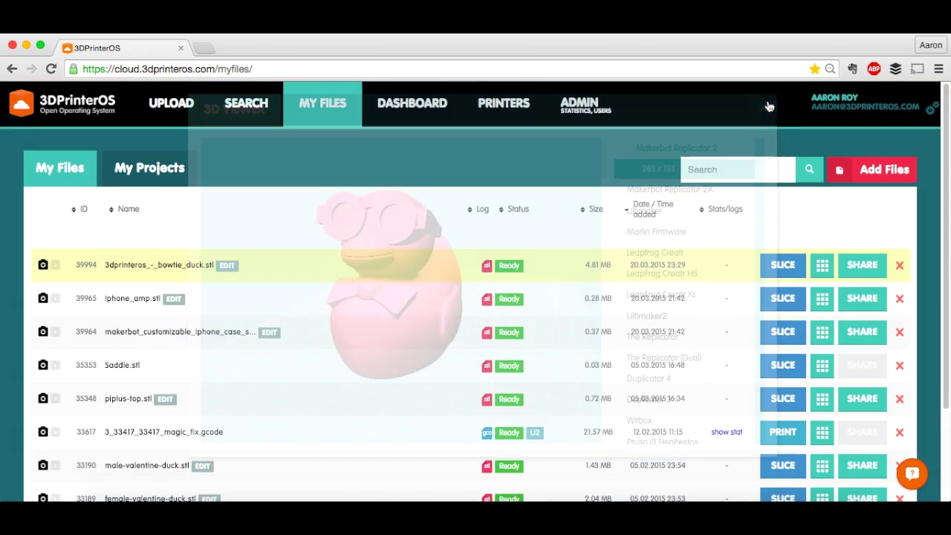
click(822, 265)
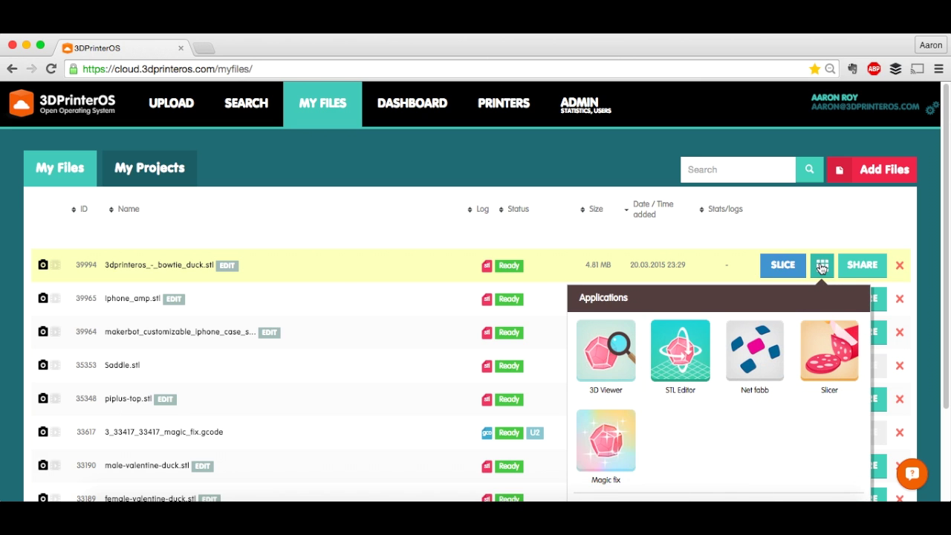
Resize the bowtie duck from 100 to 25 percent in the STL Editor and save the copy.
click(688, 347)
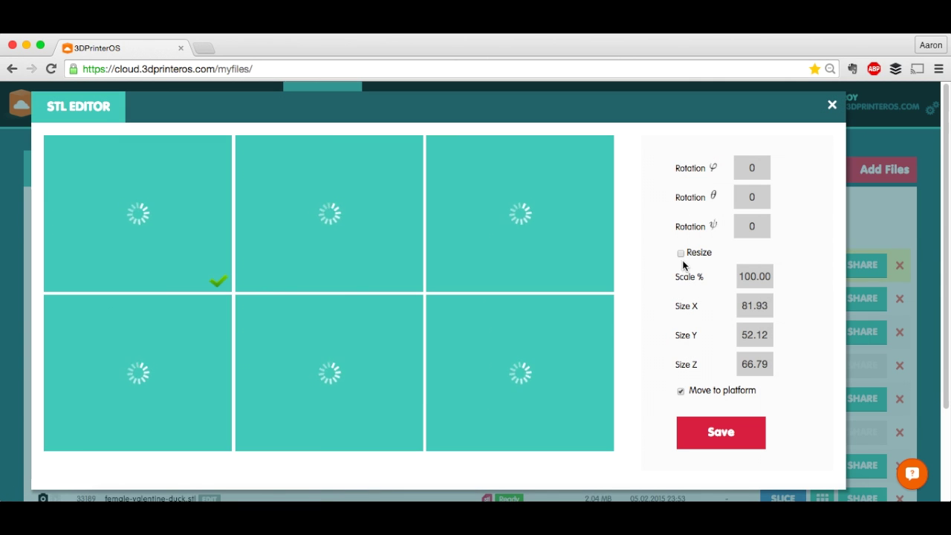
click(680, 253)
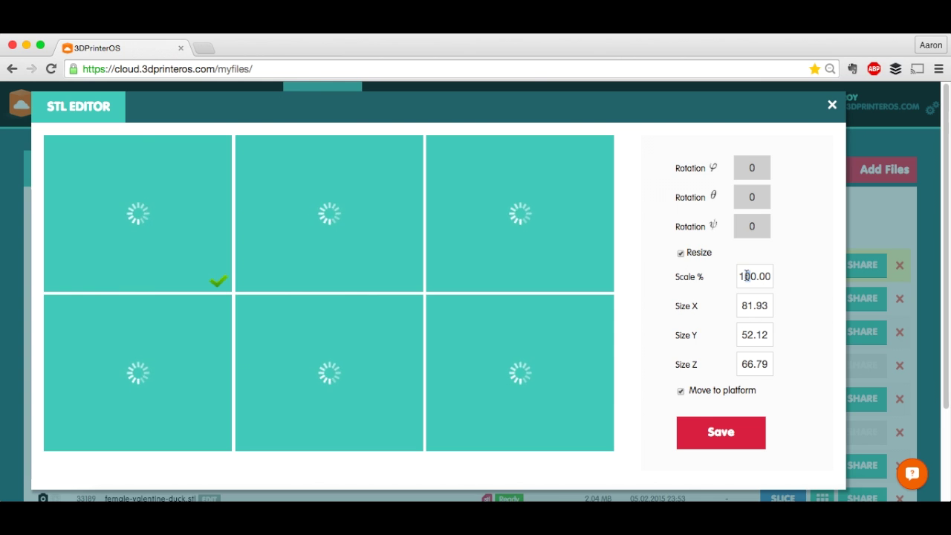
drag(756, 278, 724, 276)
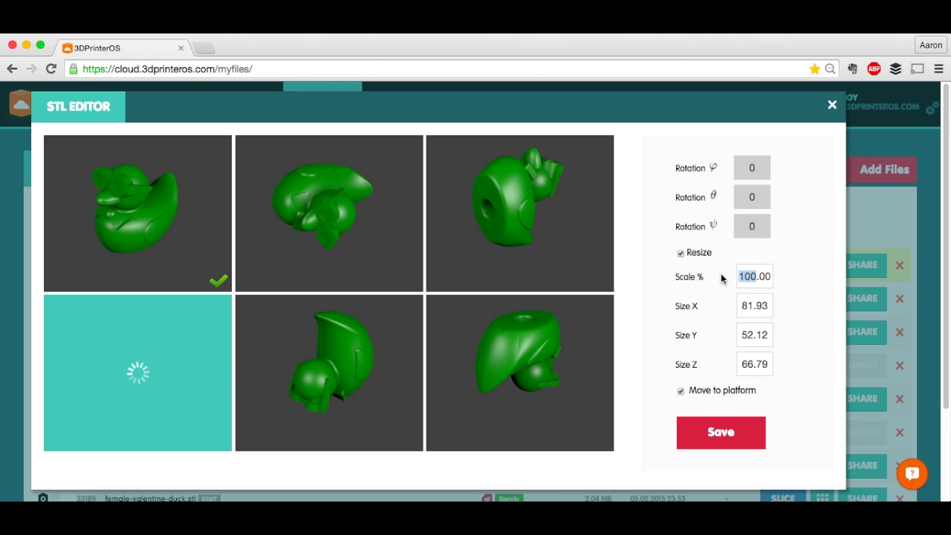
text(25)
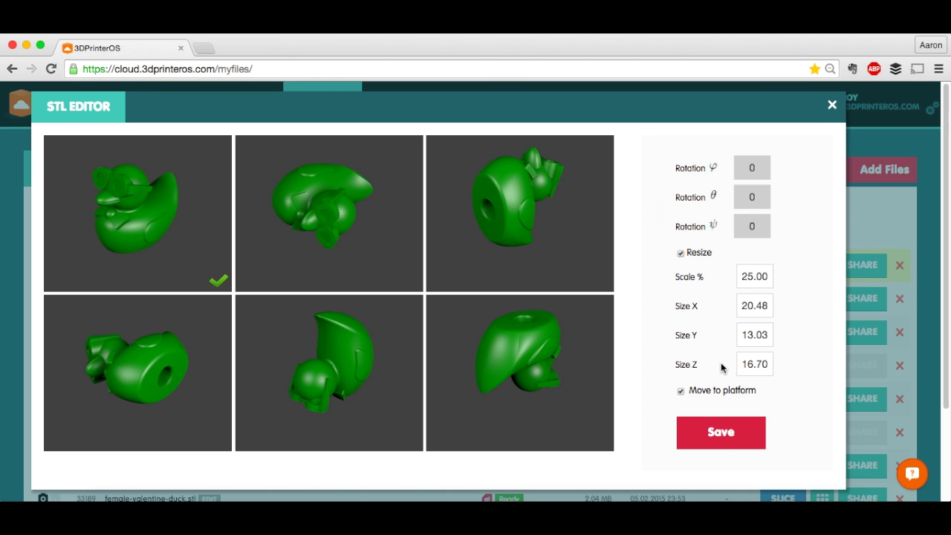
click(718, 432)
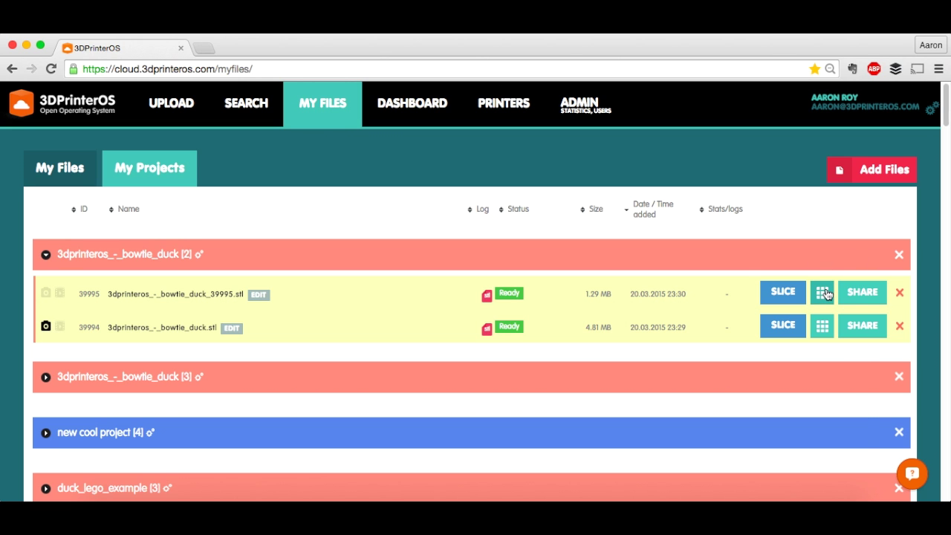
Run Magic Fix on the 25% duck file for a Makerbot Replicator 2, then close the log.
click(824, 293)
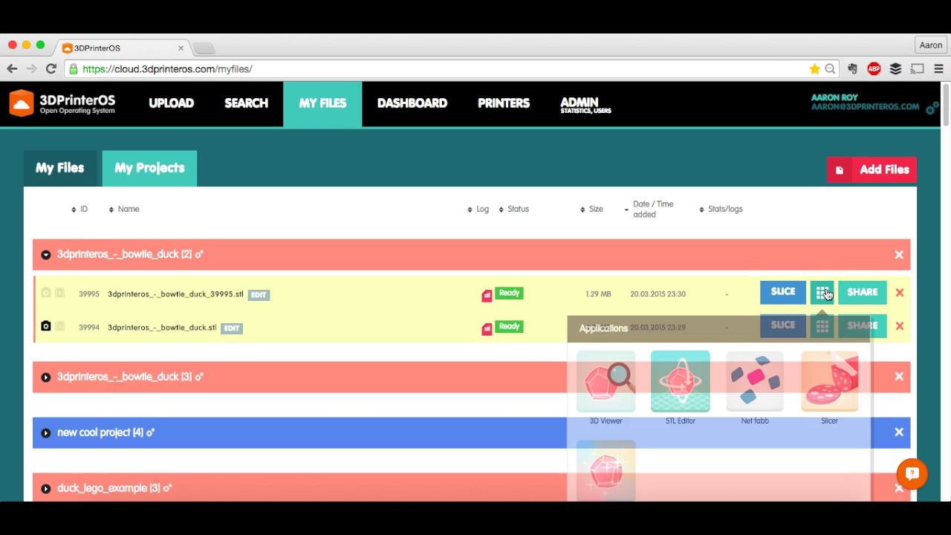
click(613, 476)
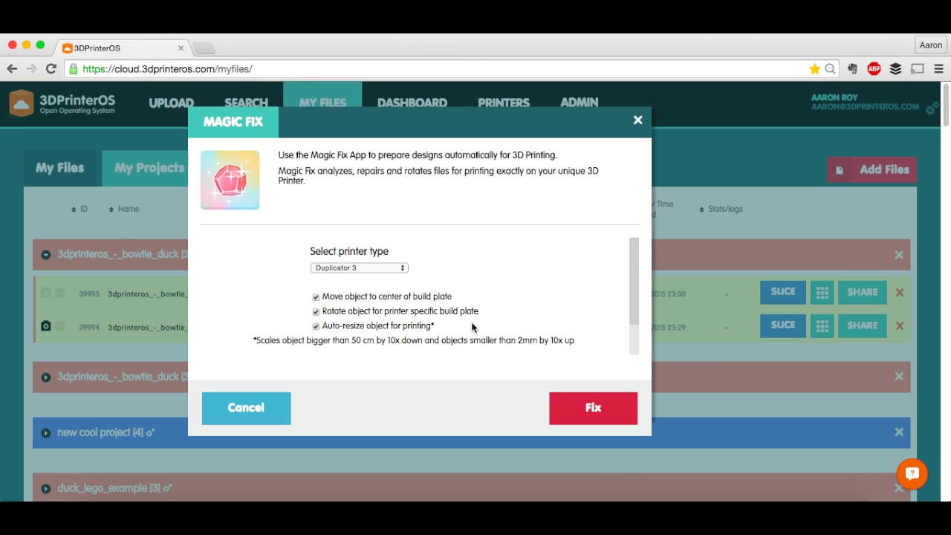
click(401, 269)
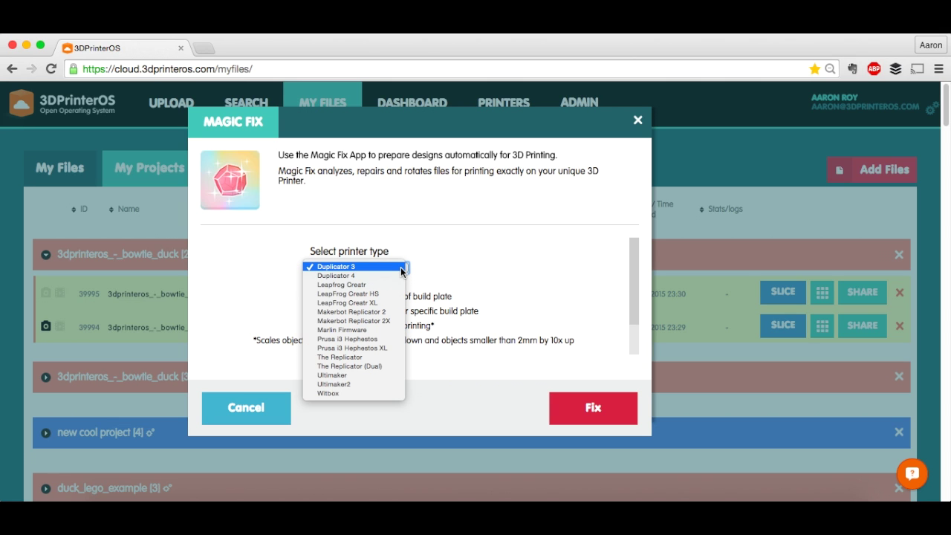
click(375, 311)
click(594, 406)
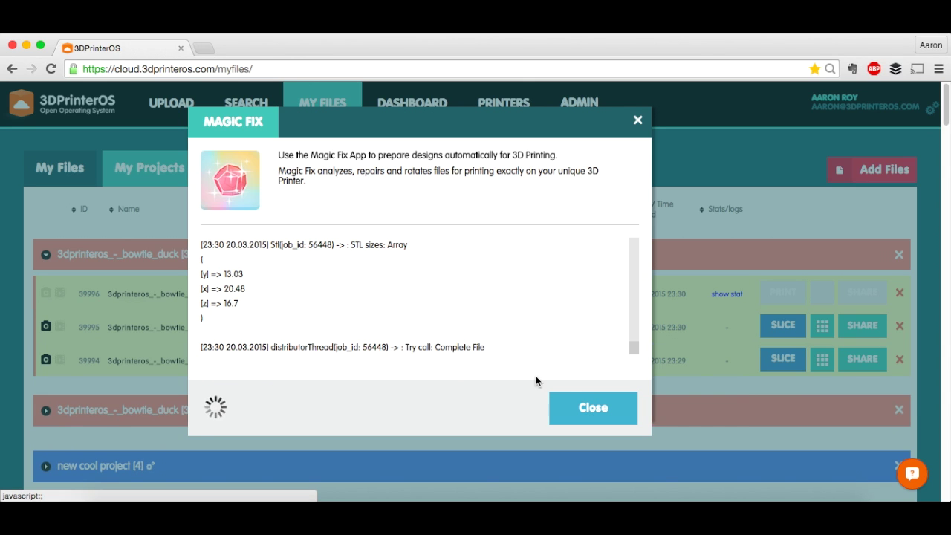
click(596, 407)
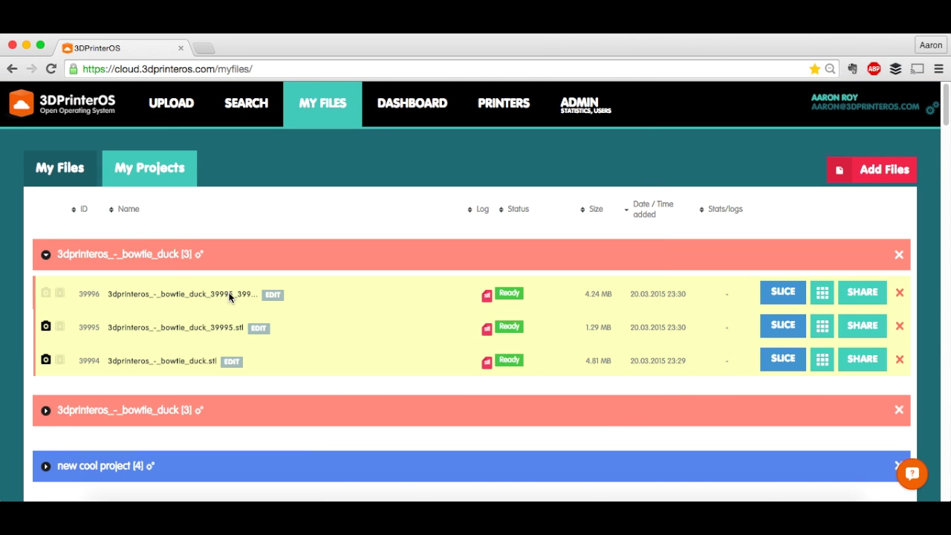
Open slicing for the magic-fixed duck, limit printers to my own, and keep CUSTOM material.
click(784, 293)
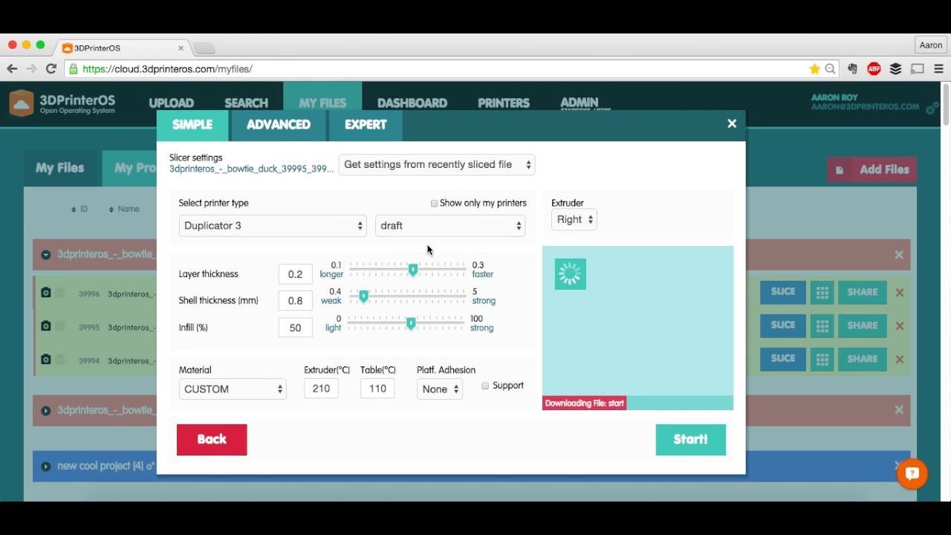
click(467, 204)
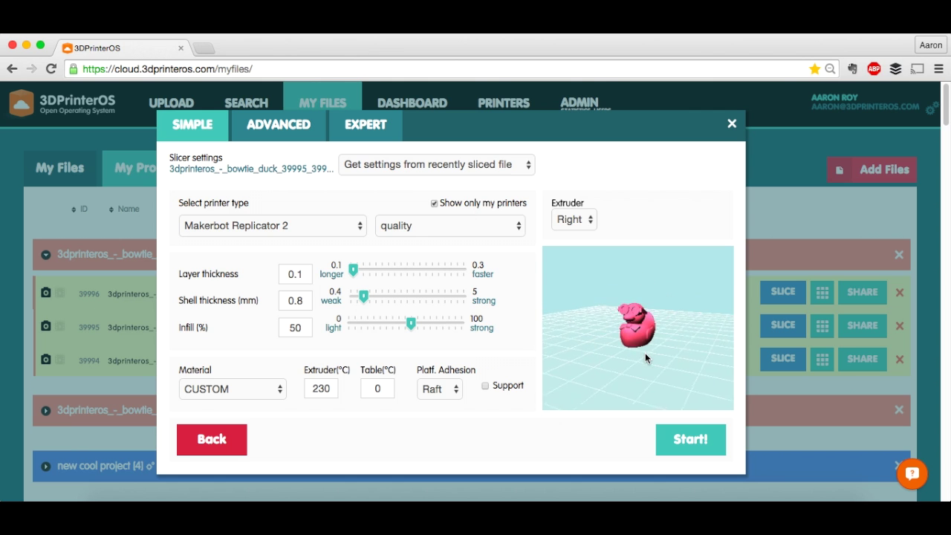
drag(639, 401, 572, 377)
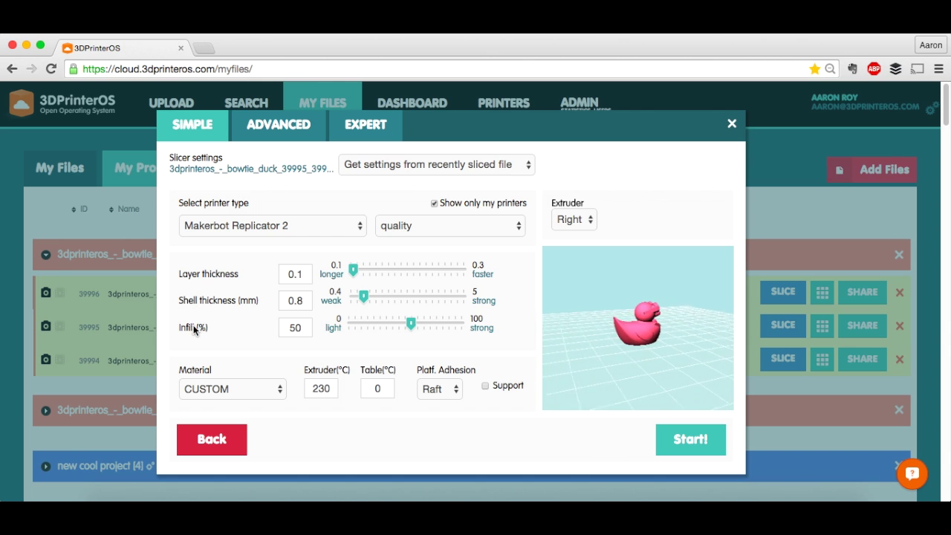
click(253, 389)
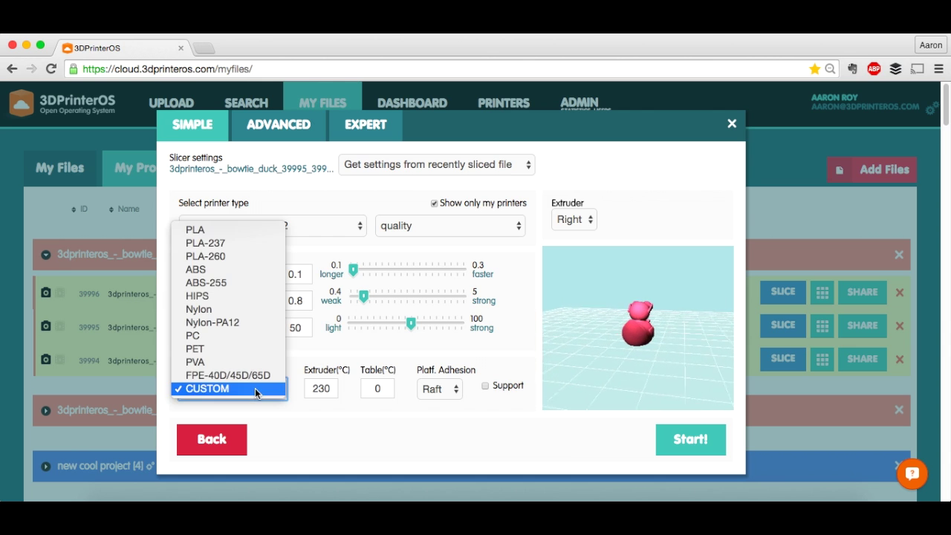
click(256, 389)
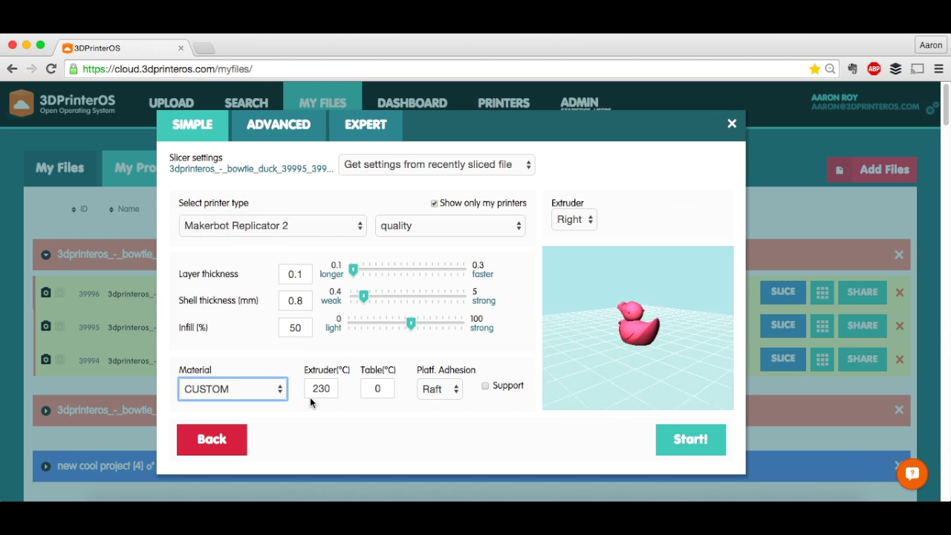
click(273, 131)
Set extruder temperature to 215, bottom layer speed to 10 and platform adhesion to None.
scroll(272, 207, down, 3)
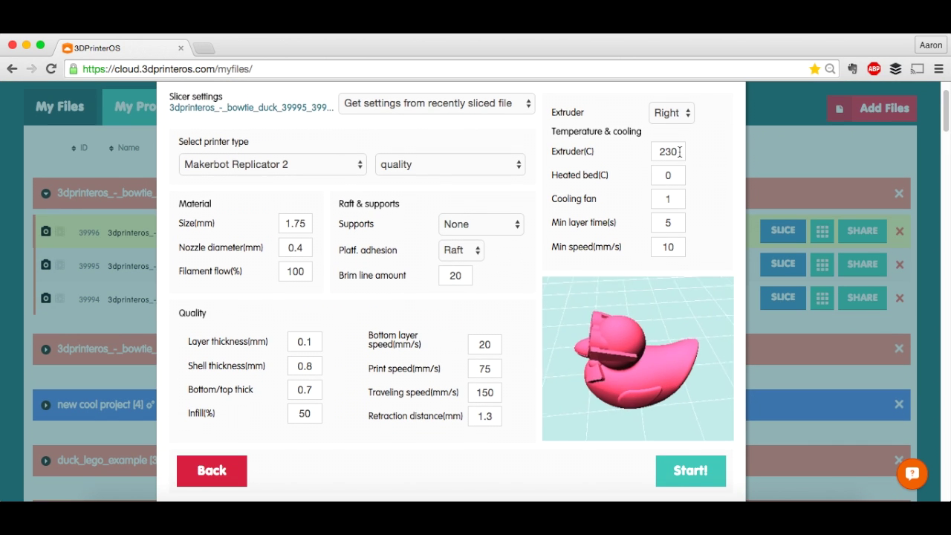
drag(677, 152, 665, 152)
text(15)
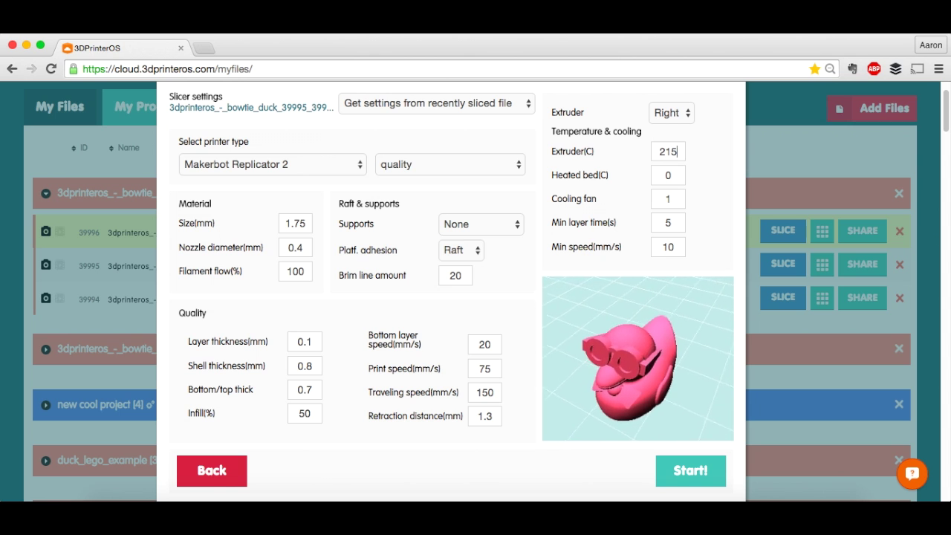
double_click(484, 343)
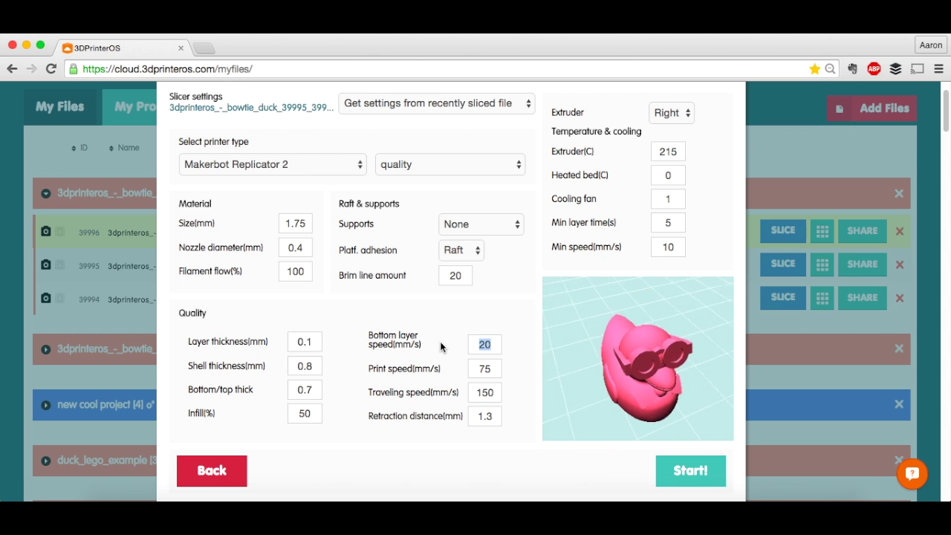
text(10)
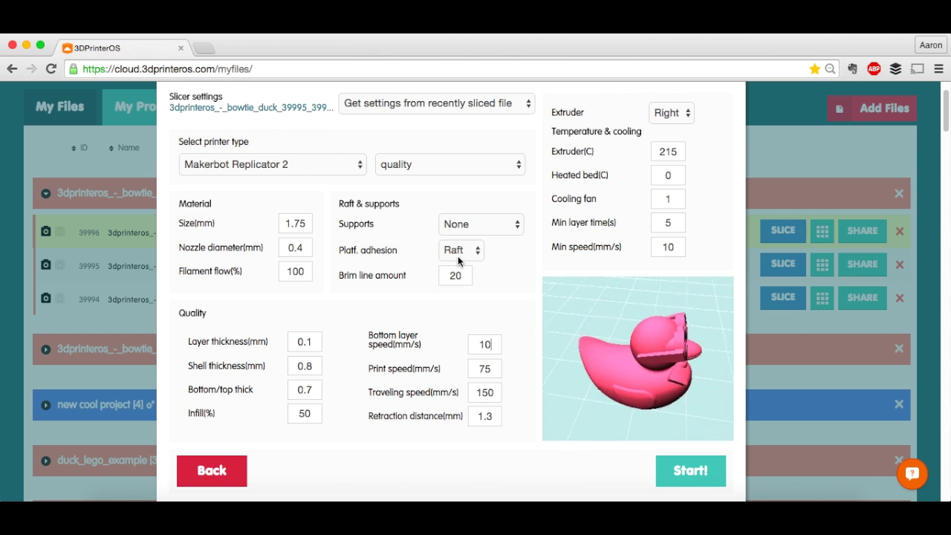
click(458, 257)
click(457, 236)
Set layer thickness to 0.12 and infill to 10, then start slicing.
click(314, 348)
text(2)
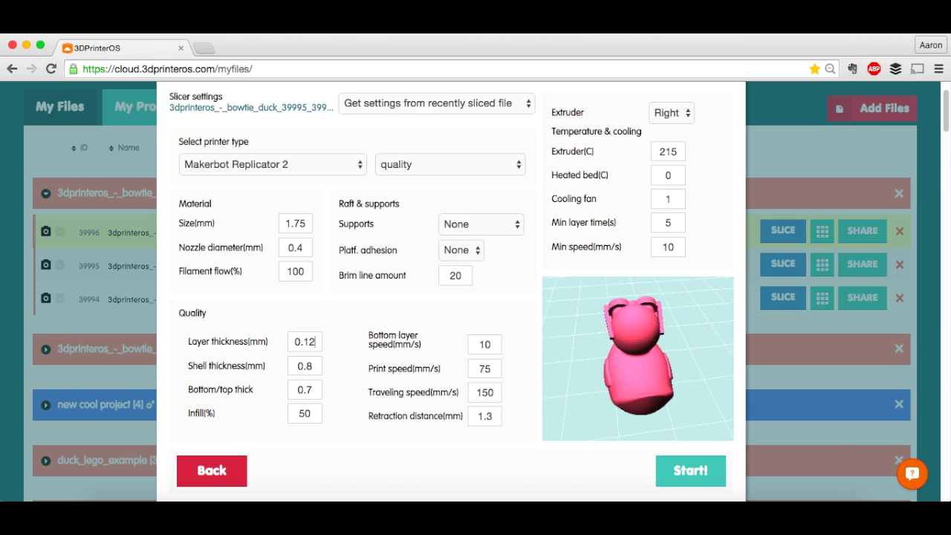
double_click(305, 413)
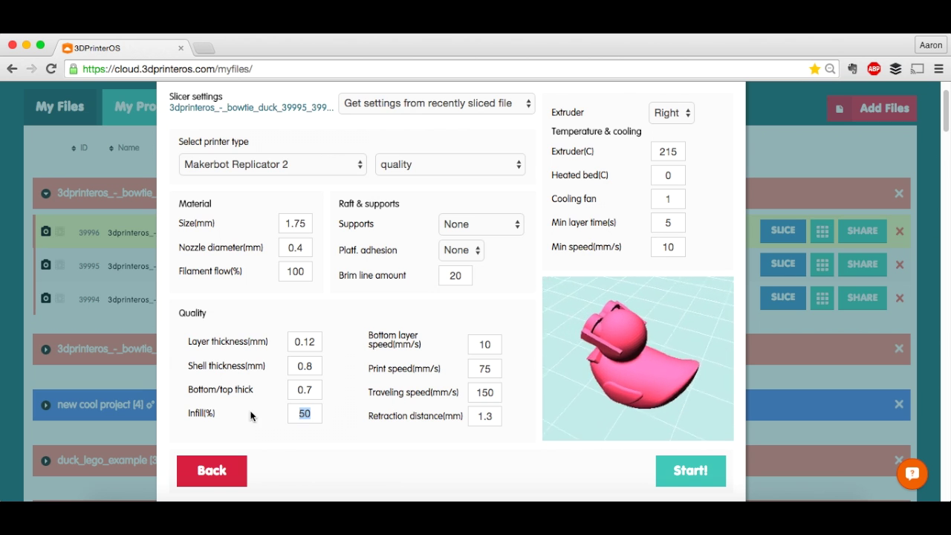
text(10)
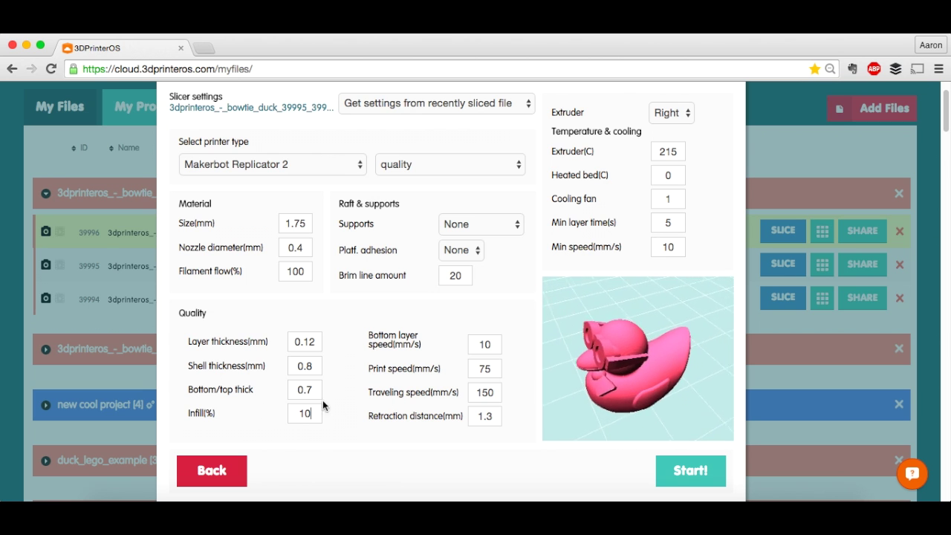
click(690, 471)
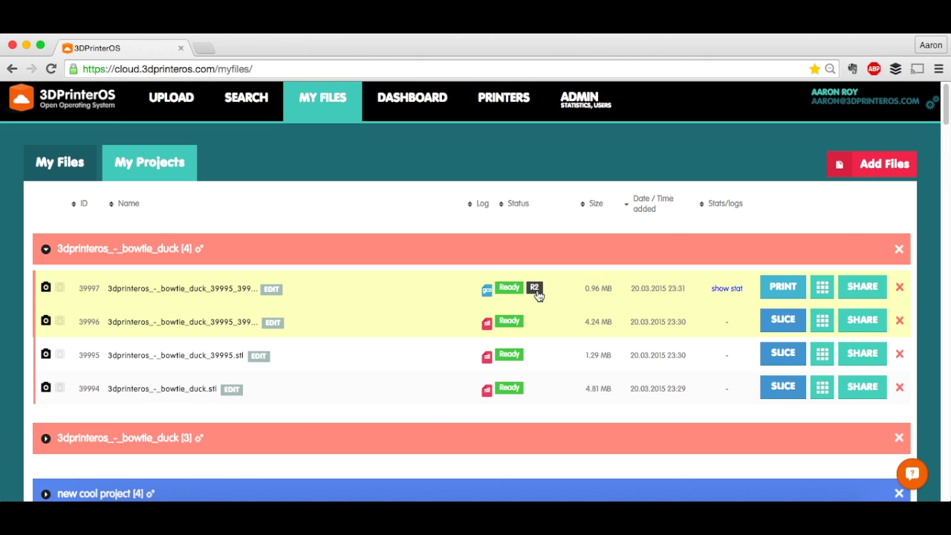
Pick a printer for the sliced duck gcode 39997 and view the Raspberry Pi 2 - NYC camera.
mouse_move(485, 290)
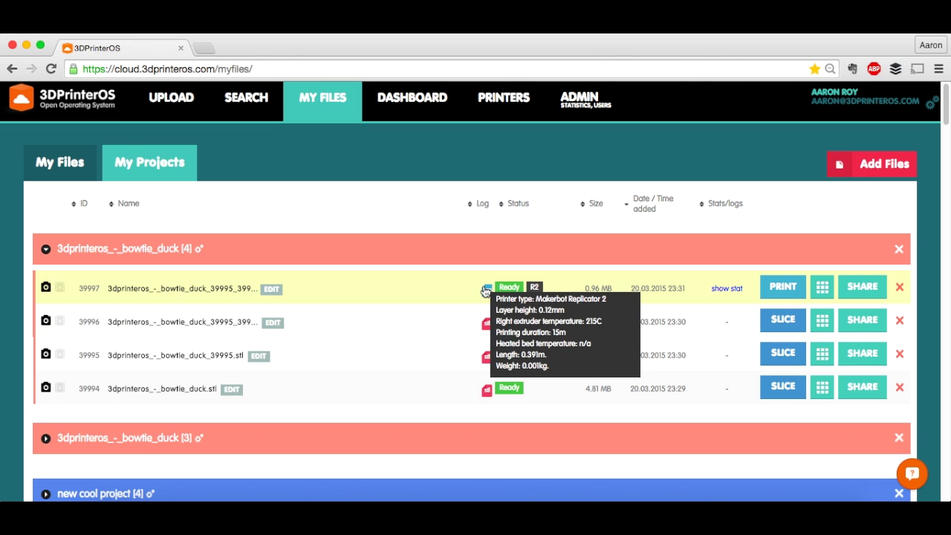
click(782, 286)
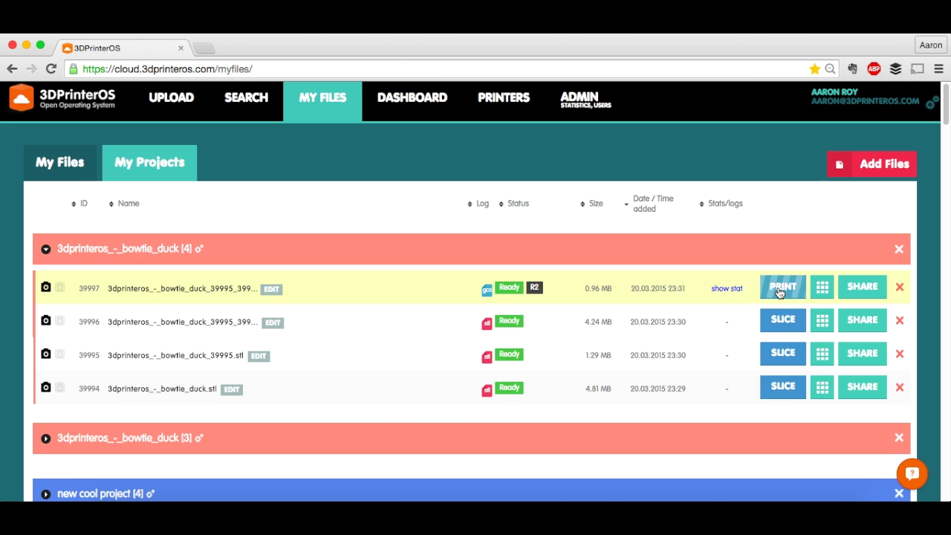
click(636, 248)
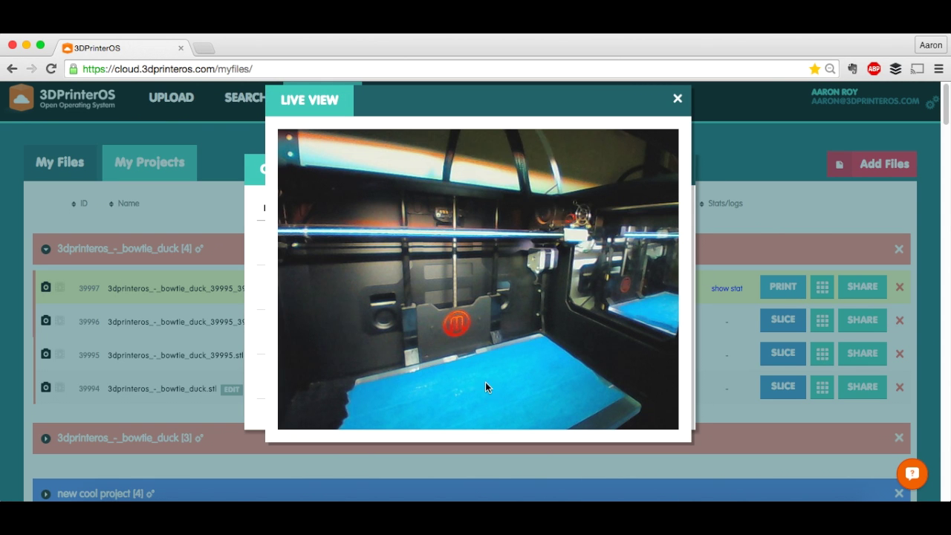
Send the duck job to Raspberry Pi 2 - NYC, continue in background, and go to Printers.
click(677, 99)
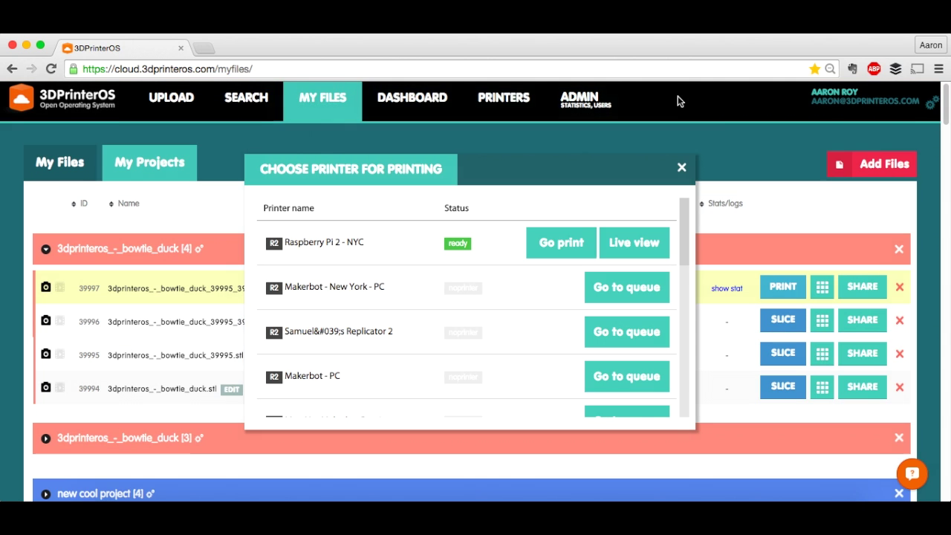
click(567, 244)
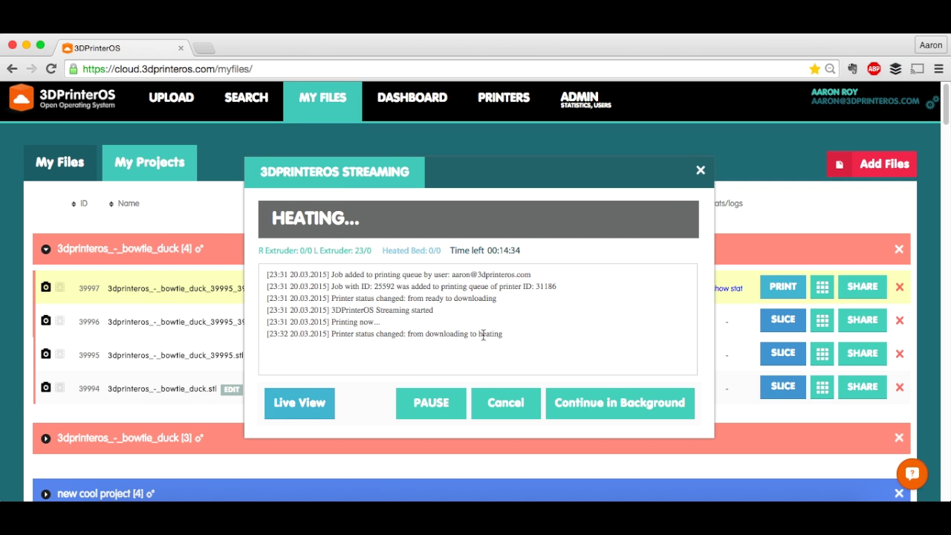
click(562, 402)
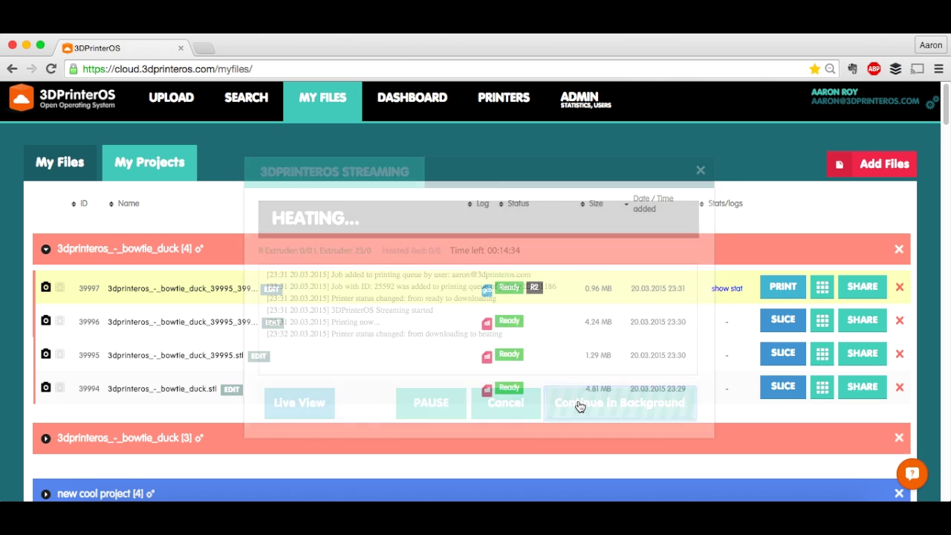
click(503, 108)
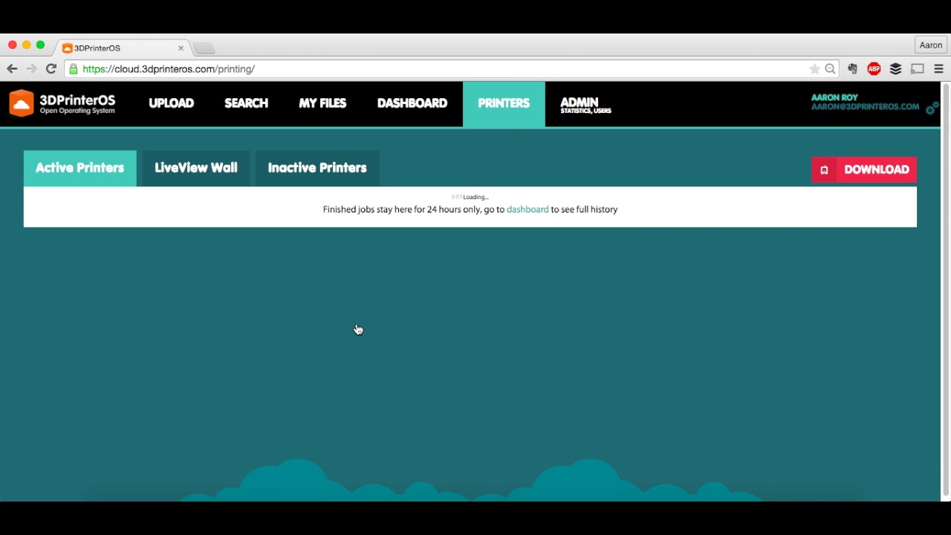
Scroll to Raspberry Pi 2 - NYC in Active Printers and check its live camera view.
scroll(348, 331, down, 15)
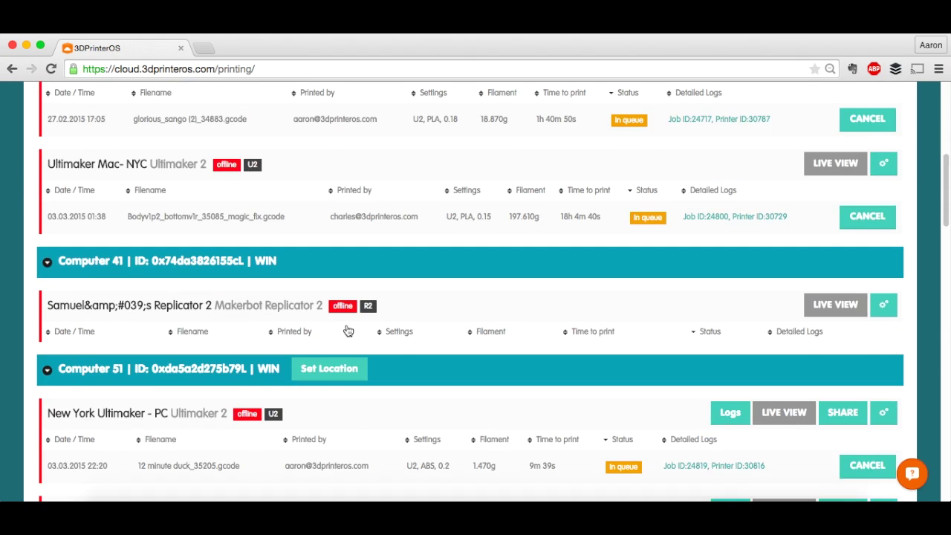
scroll(347, 330, down, 10)
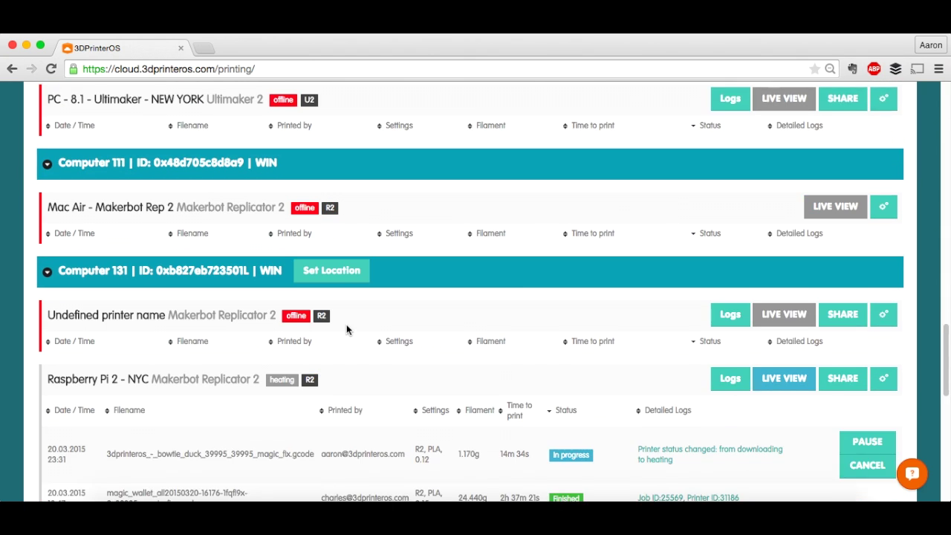
scroll(348, 330, down, 2)
scroll(382, 334, down, 1)
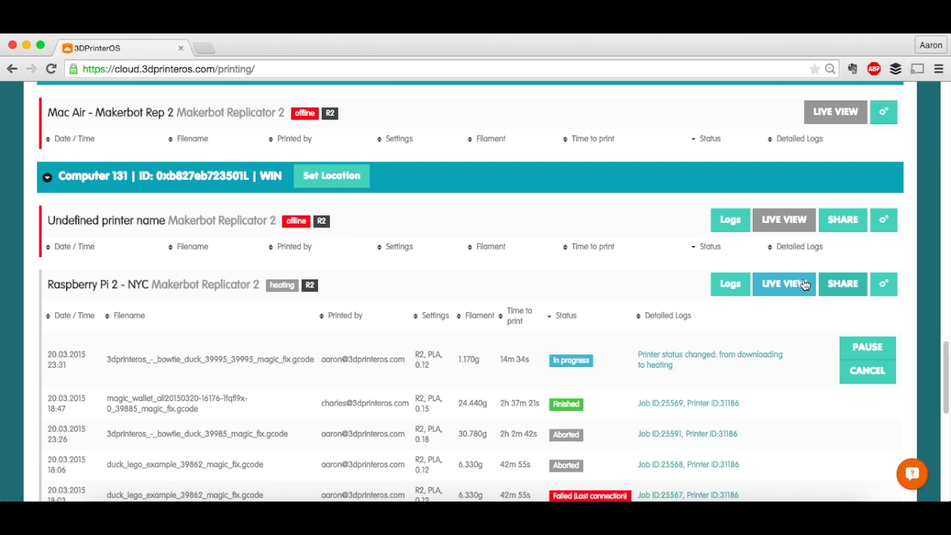
click(773, 283)
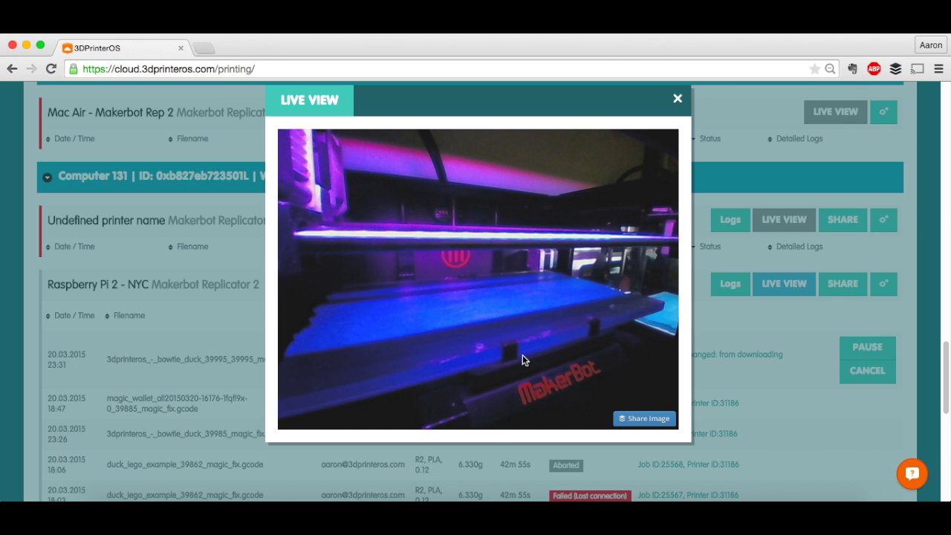
click(677, 100)
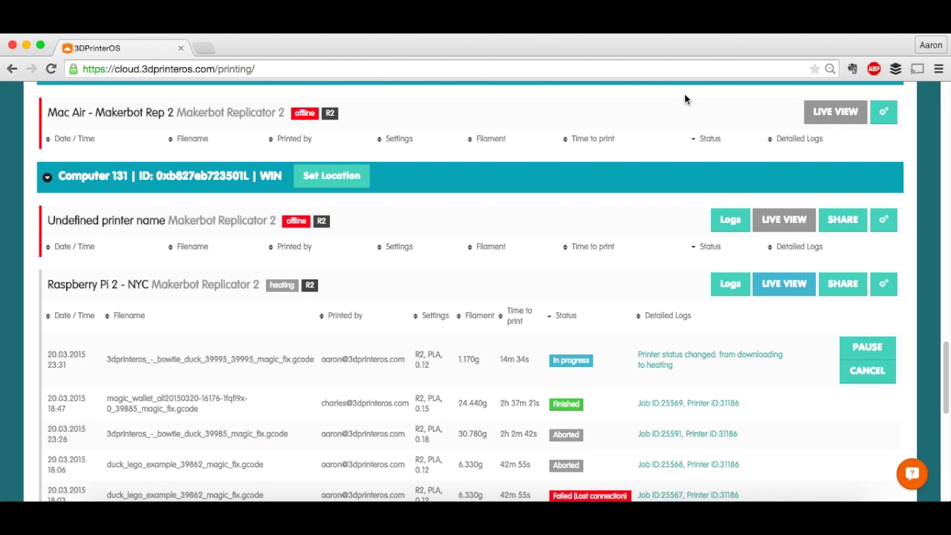